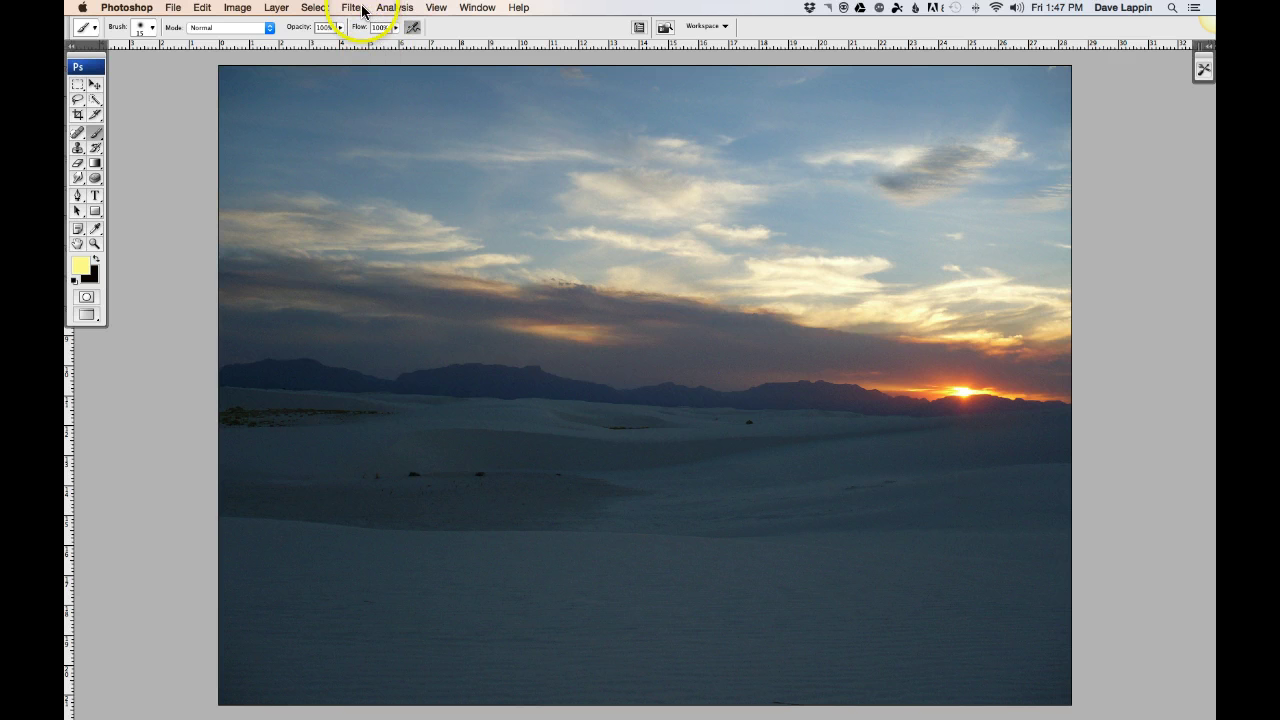
pyautogui.hscroll(1, 352, 10)
pyautogui.scroll(1, 352, 10)
pyautogui.scroll(1, 352, 11)
pyautogui.hscroll(1, 352, 11)
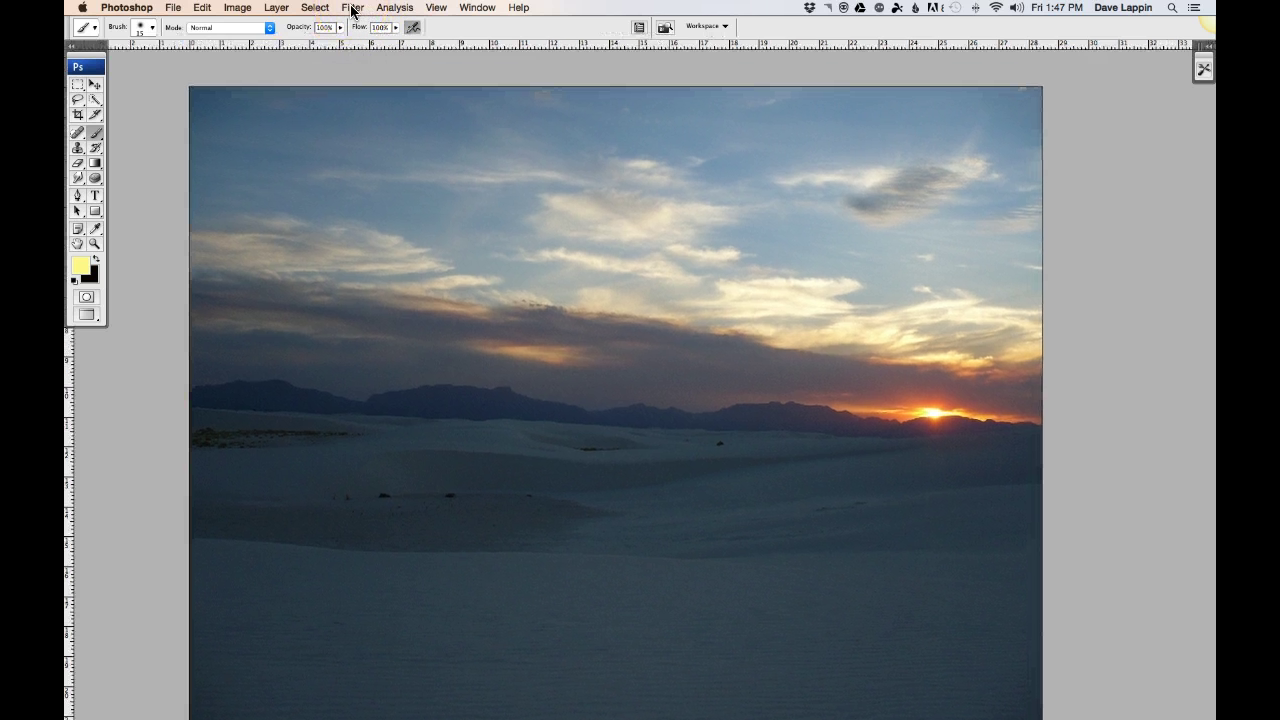
pyautogui.scroll(-1, 352, 10)
pyautogui.hscroll(-1, 352, 10)
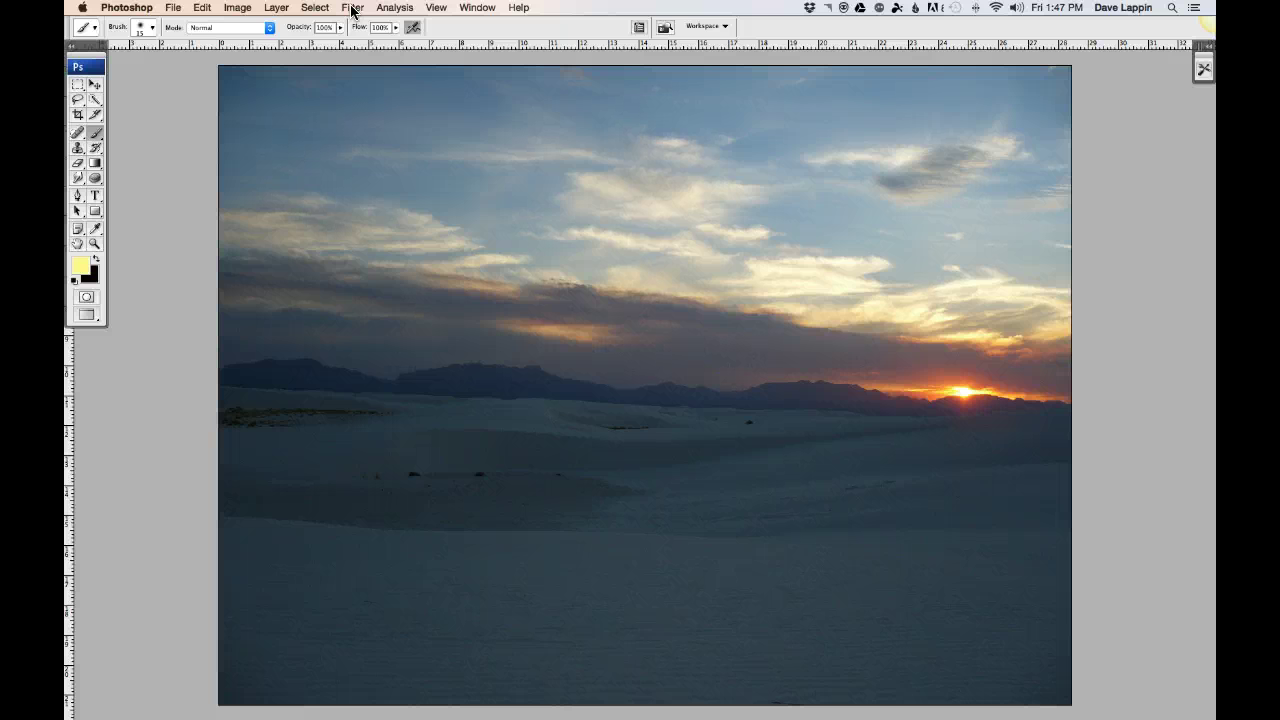
# Open the Watercolor filter for the sunset photo and set the preview magnification to 50%.
pyautogui.click(352, 11)
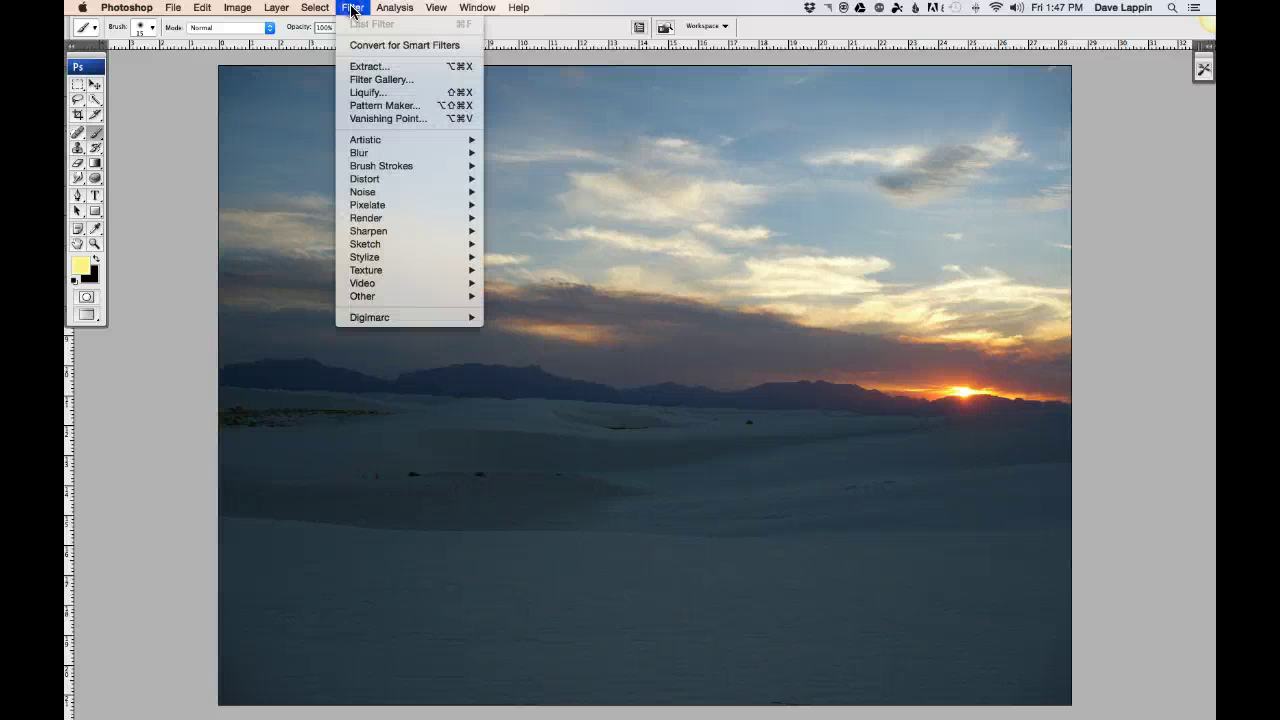
pyautogui.moveTo(380, 142)
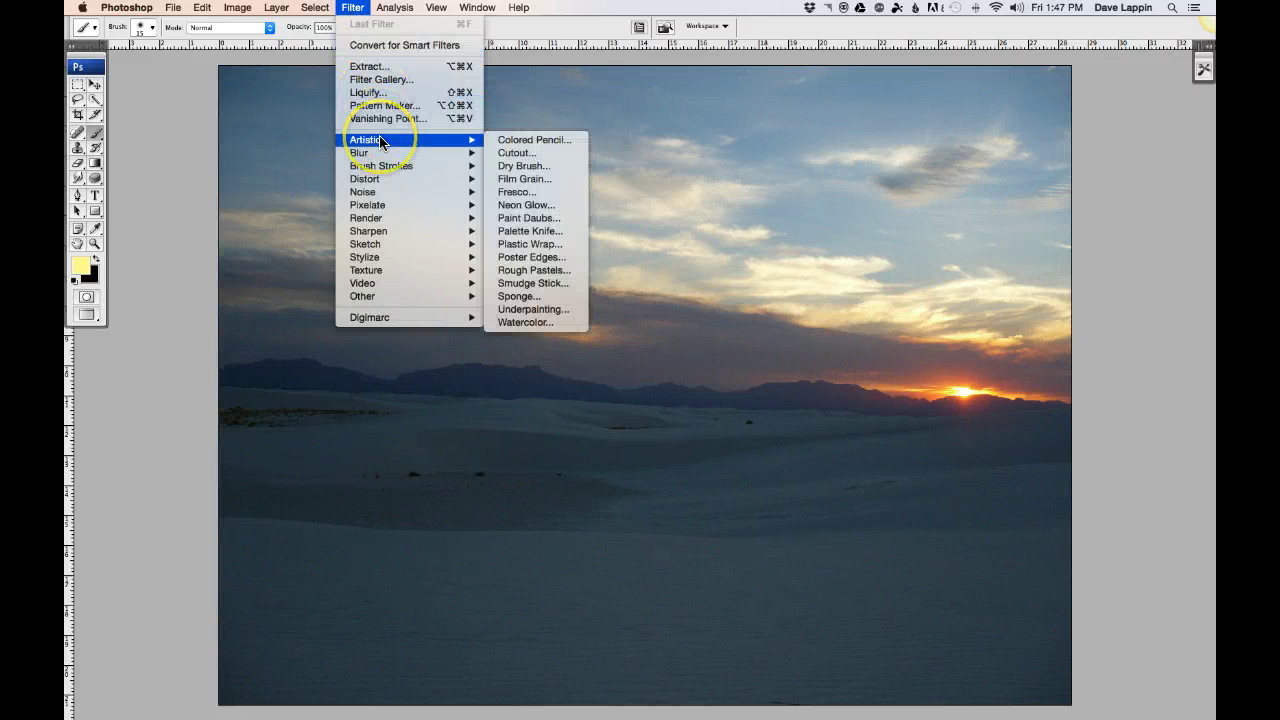
pyautogui.click(528, 323)
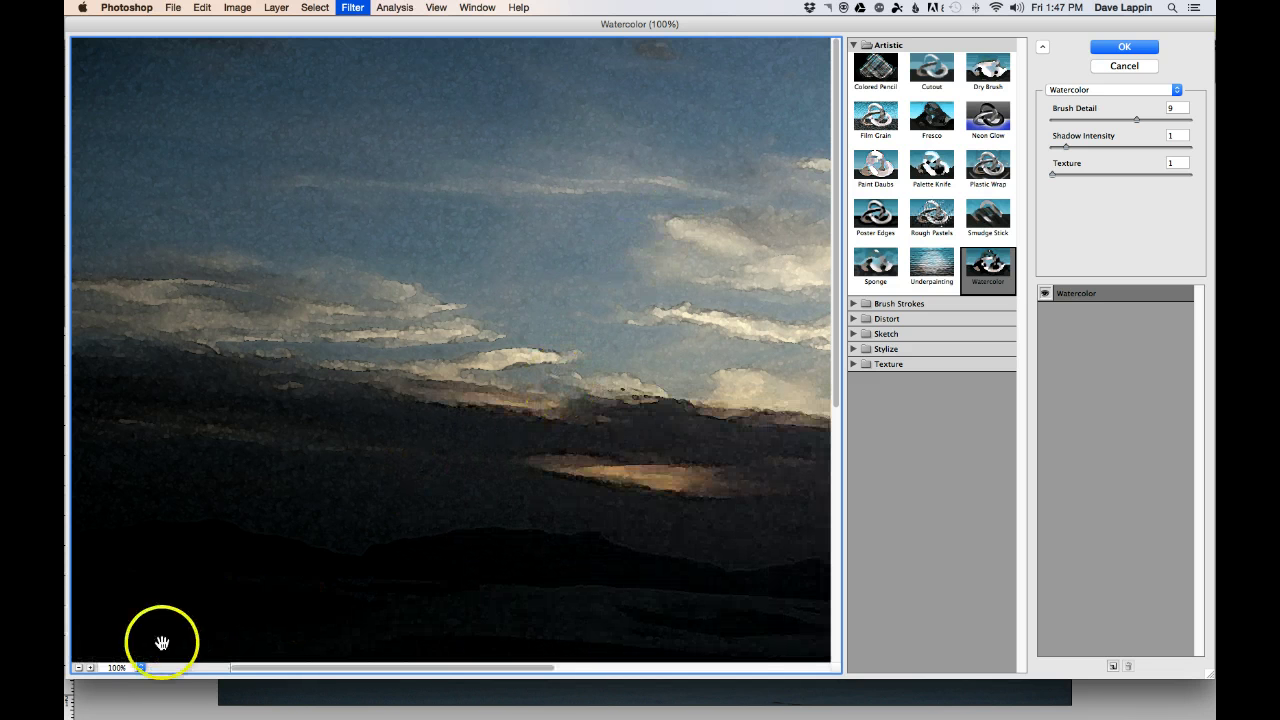
pyautogui.click(113, 668)
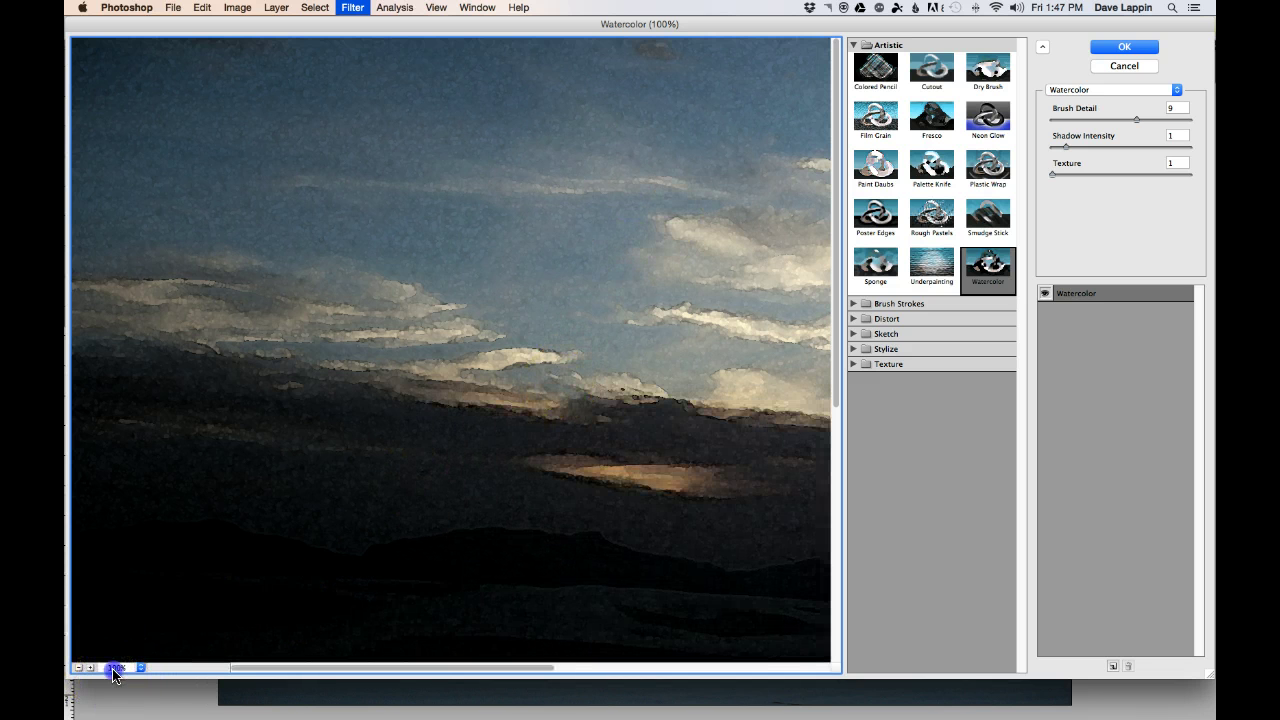
pyautogui.click(138, 452)
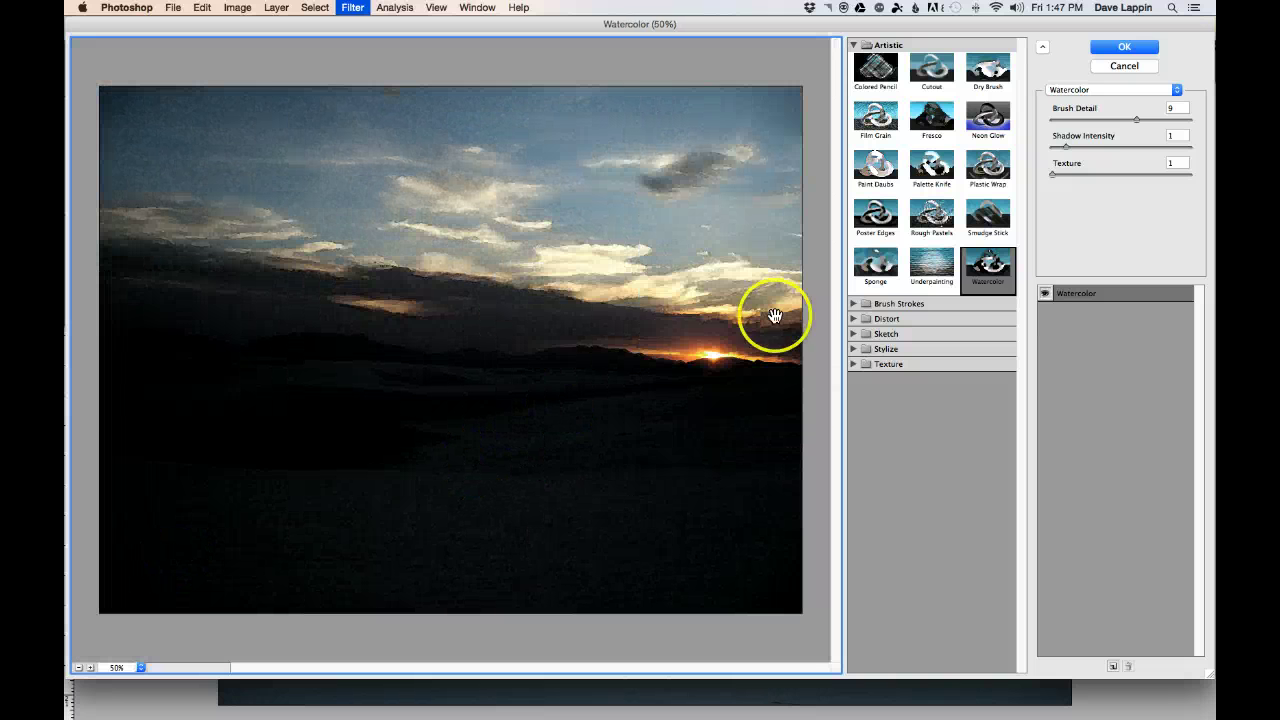
# Compare Watercolor shadow intensities 0 and 1 in the preview, leaving Shadow Intensity at 0.
pyautogui.moveTo(1066, 149); pyautogui.dragTo(1052, 149)
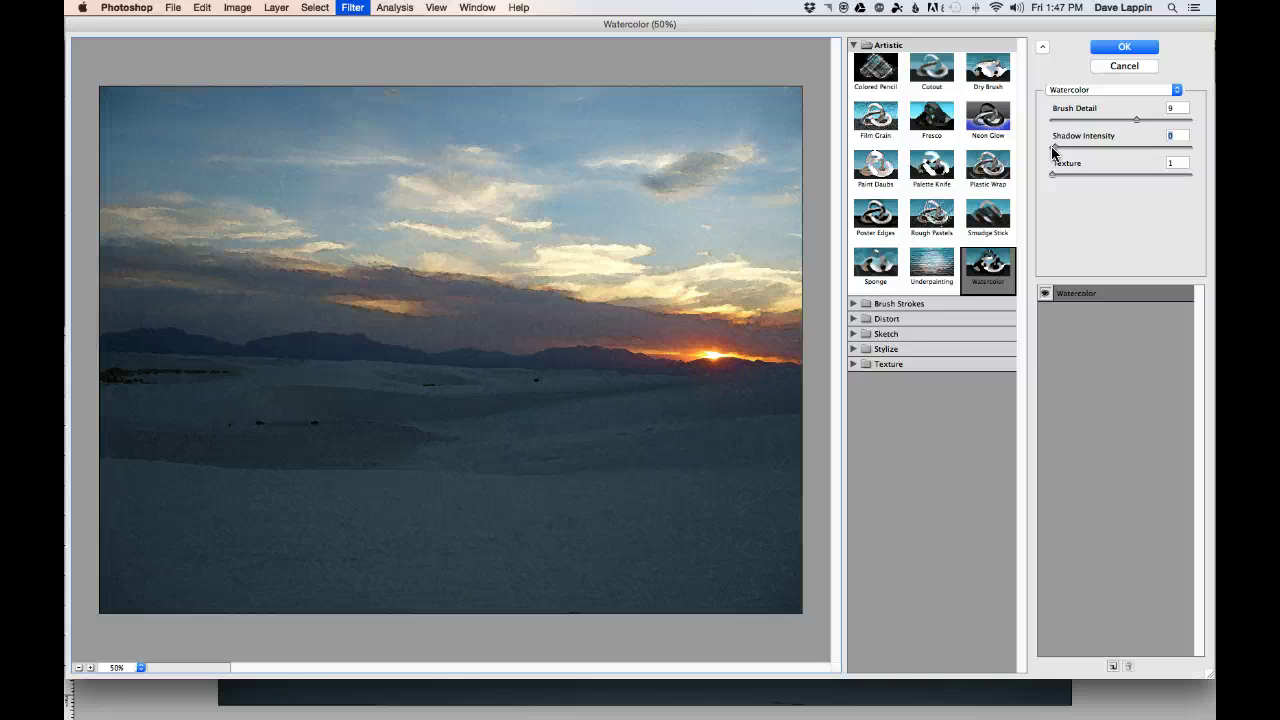
pyautogui.moveTo(1055, 151); pyautogui.dragTo(1070, 150)
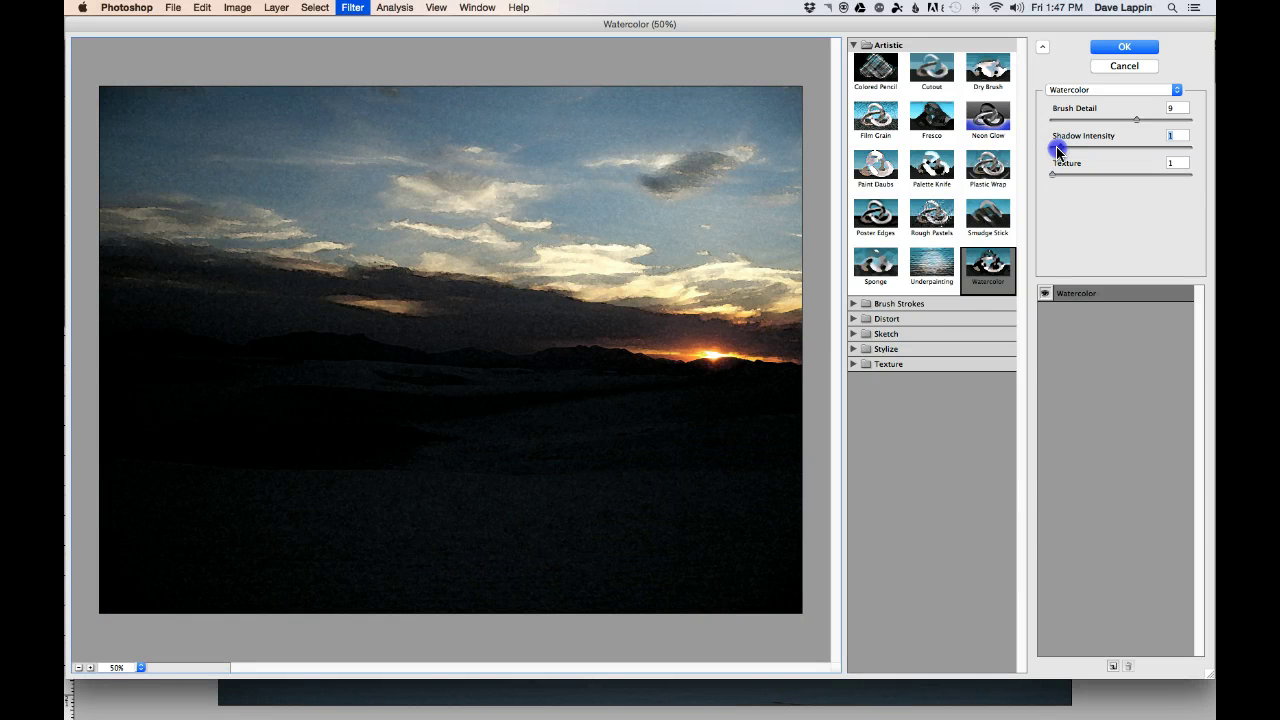
pyautogui.moveTo(1057, 150); pyautogui.dragTo(1055, 150)
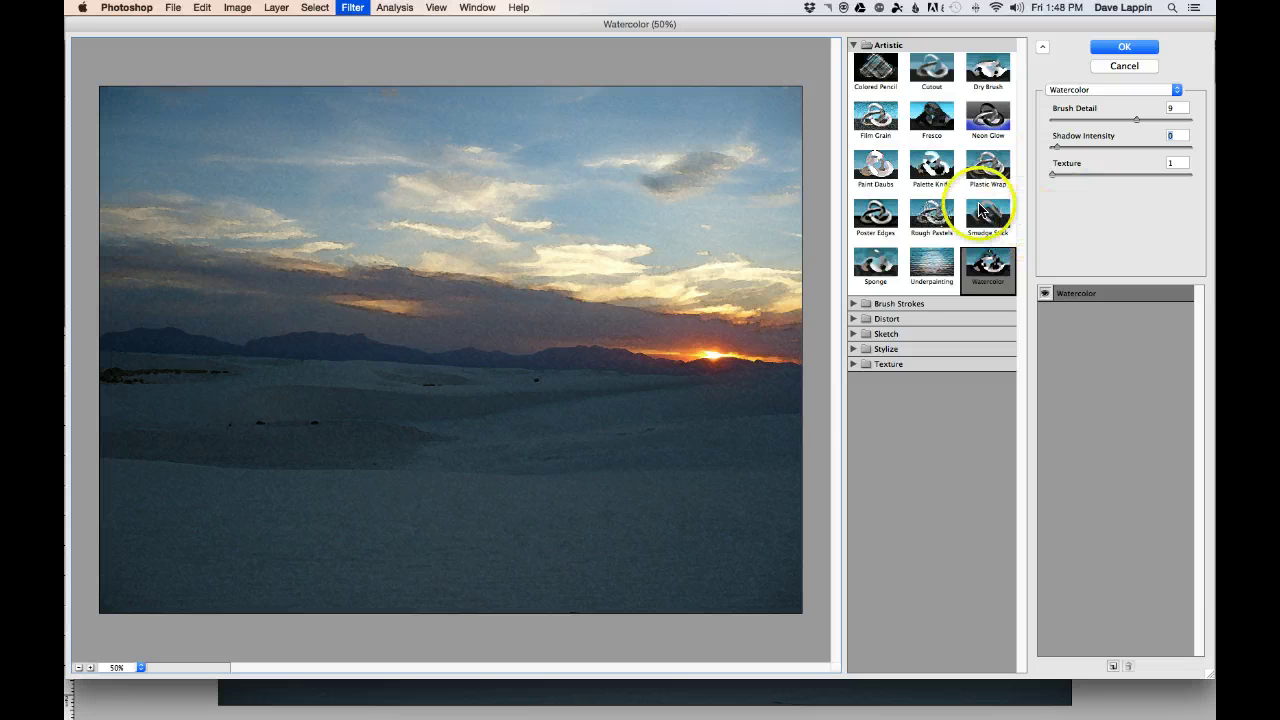
# Preview the Poster Edges filter and the Cutout filter with Edge Simplicity 9 and Number of Levels 8.
pyautogui.click(876, 212)
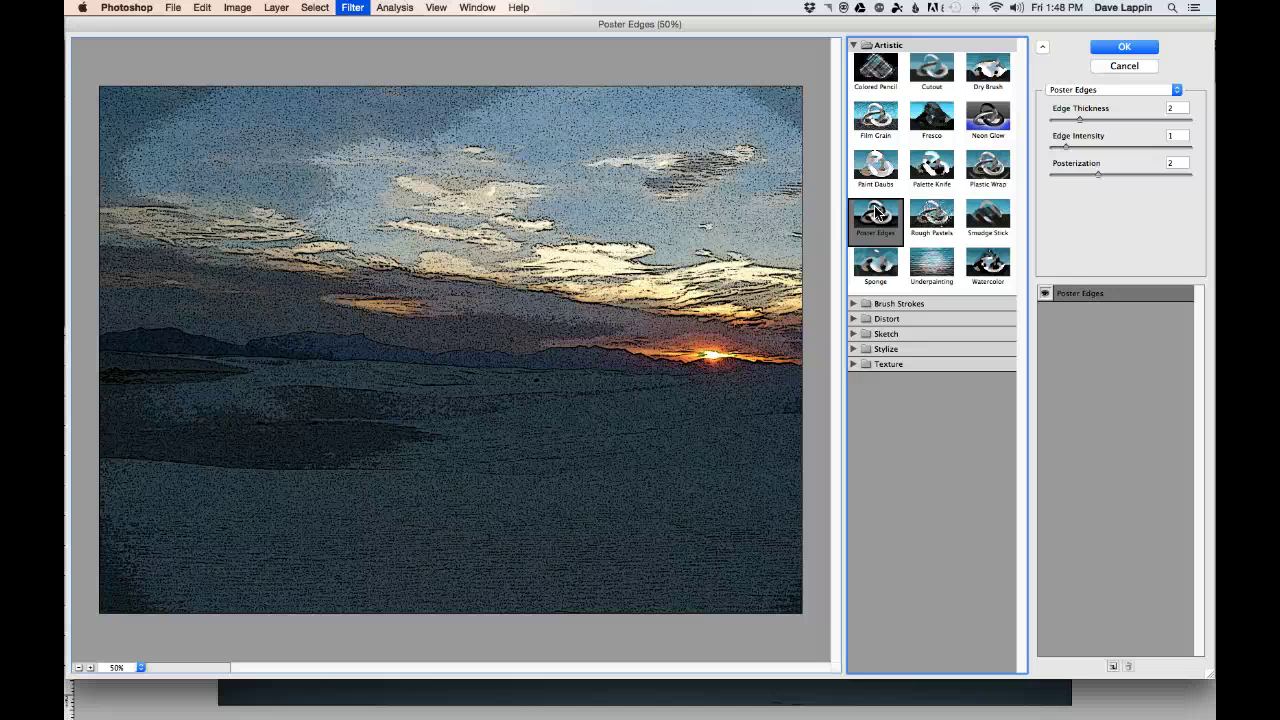
pyautogui.click(935, 85)
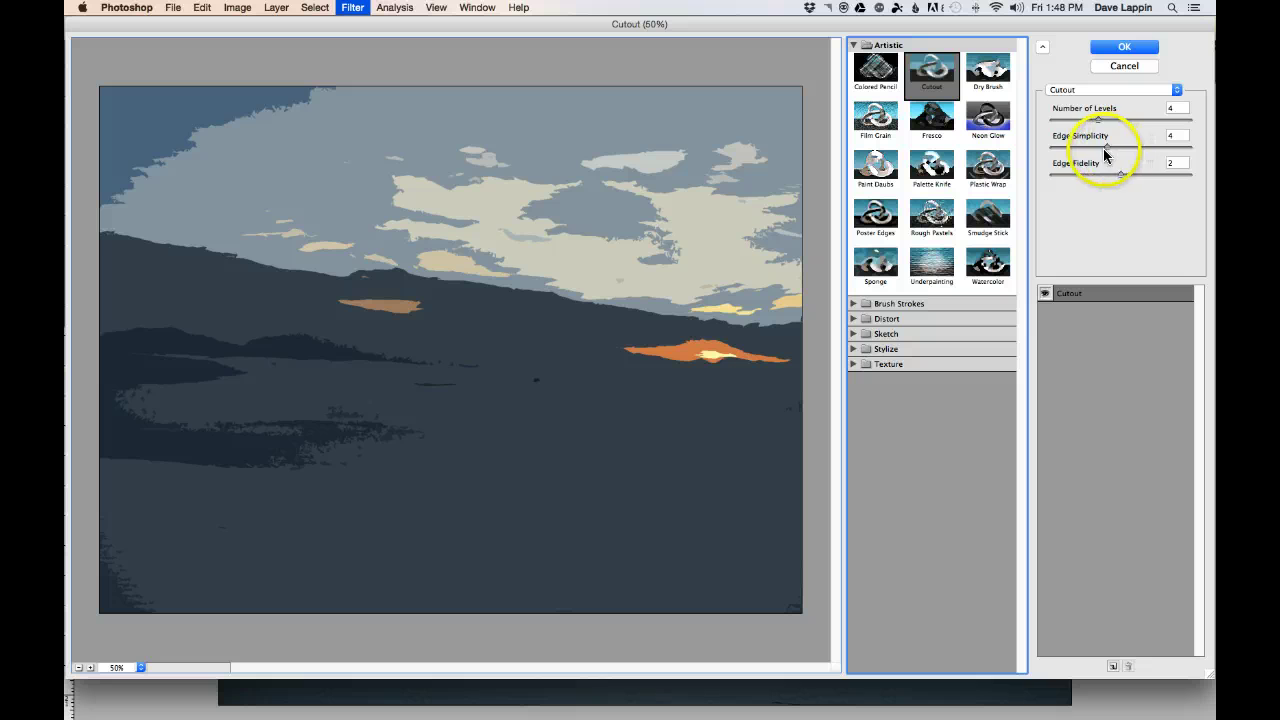
pyautogui.moveTo(1103, 148); pyautogui.dragTo(1170, 148)
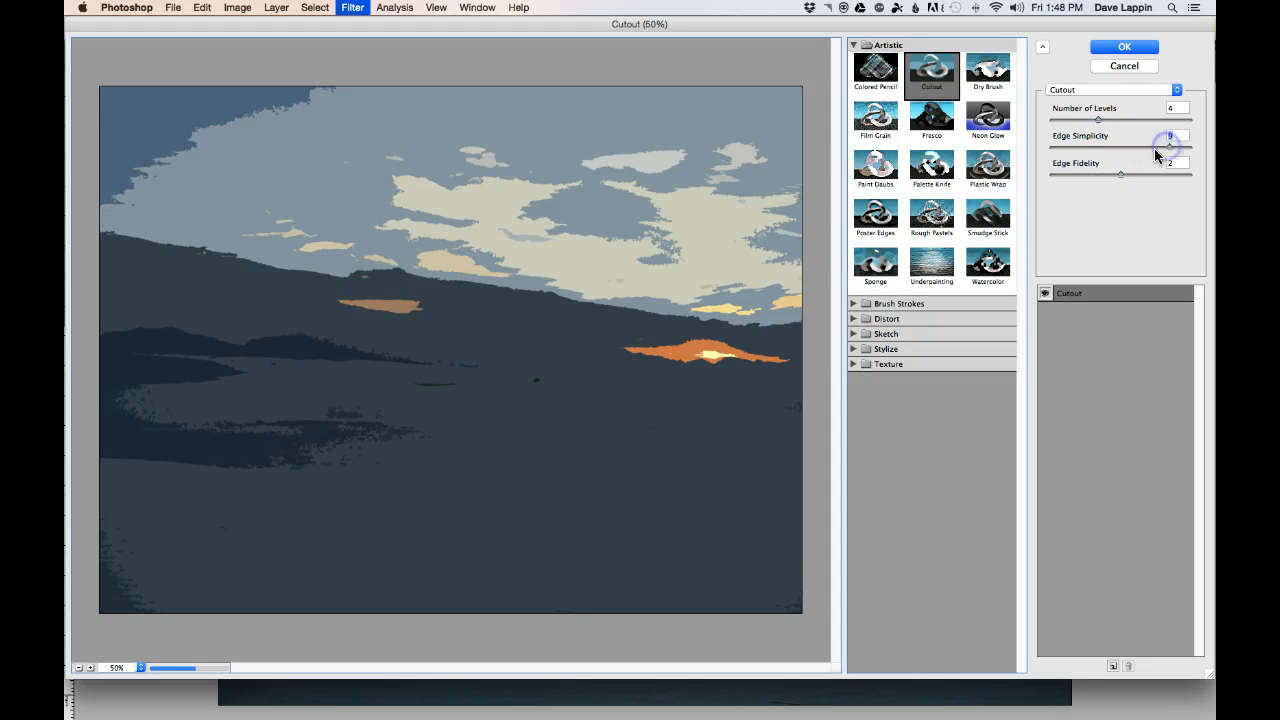
pyautogui.moveTo(1097, 120); pyautogui.dragTo(1160, 122)
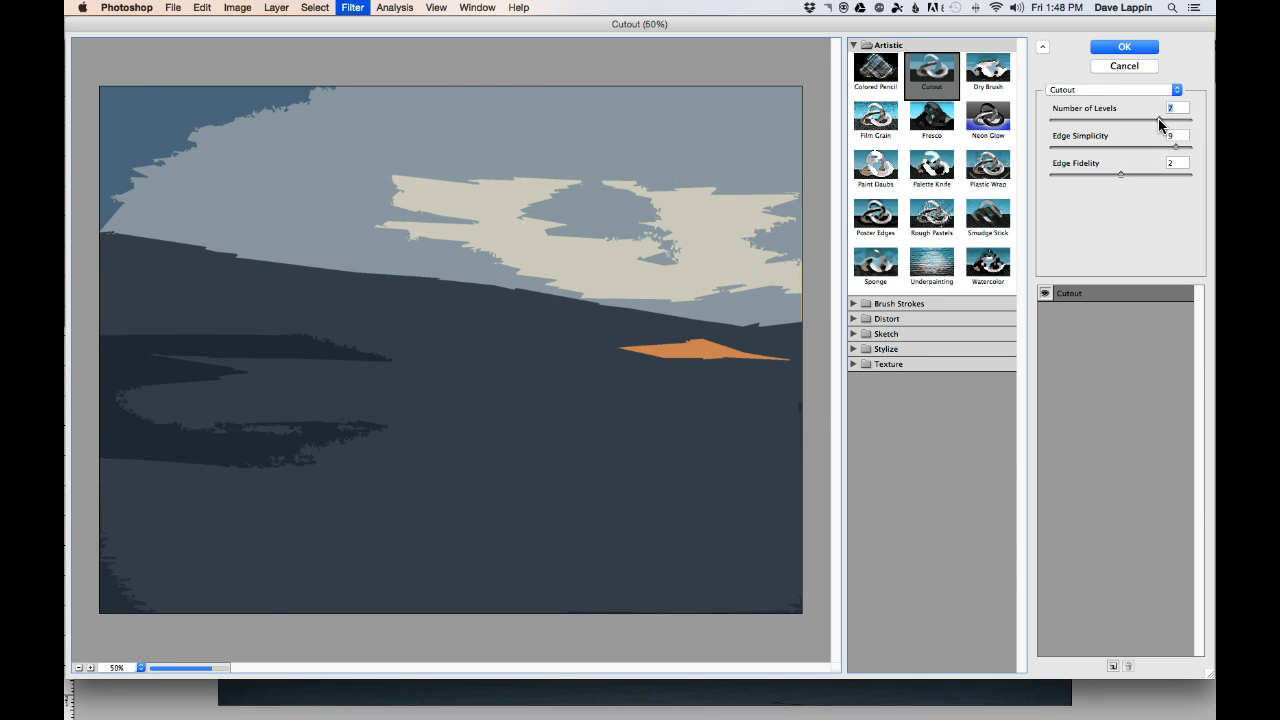
pyautogui.moveTo(1171, 120); pyautogui.dragTo(1183, 124)
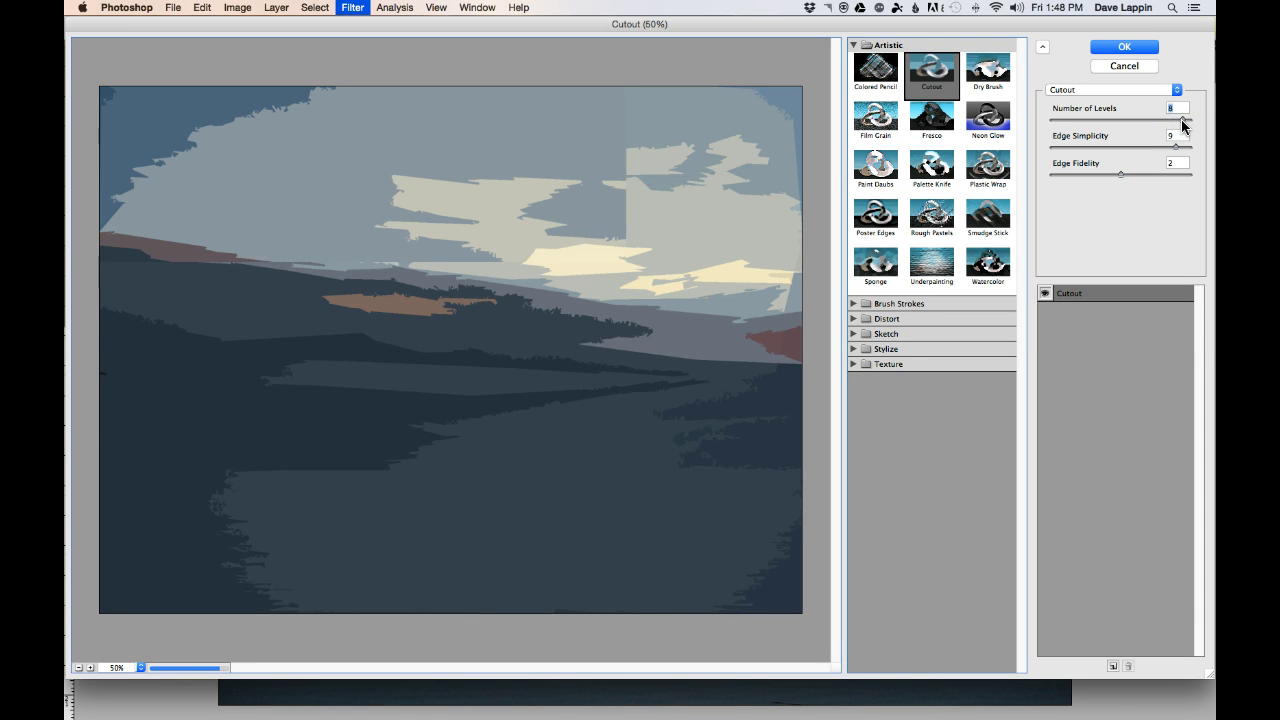
pyautogui.click(1171, 122)
pyautogui.click(985, 255)
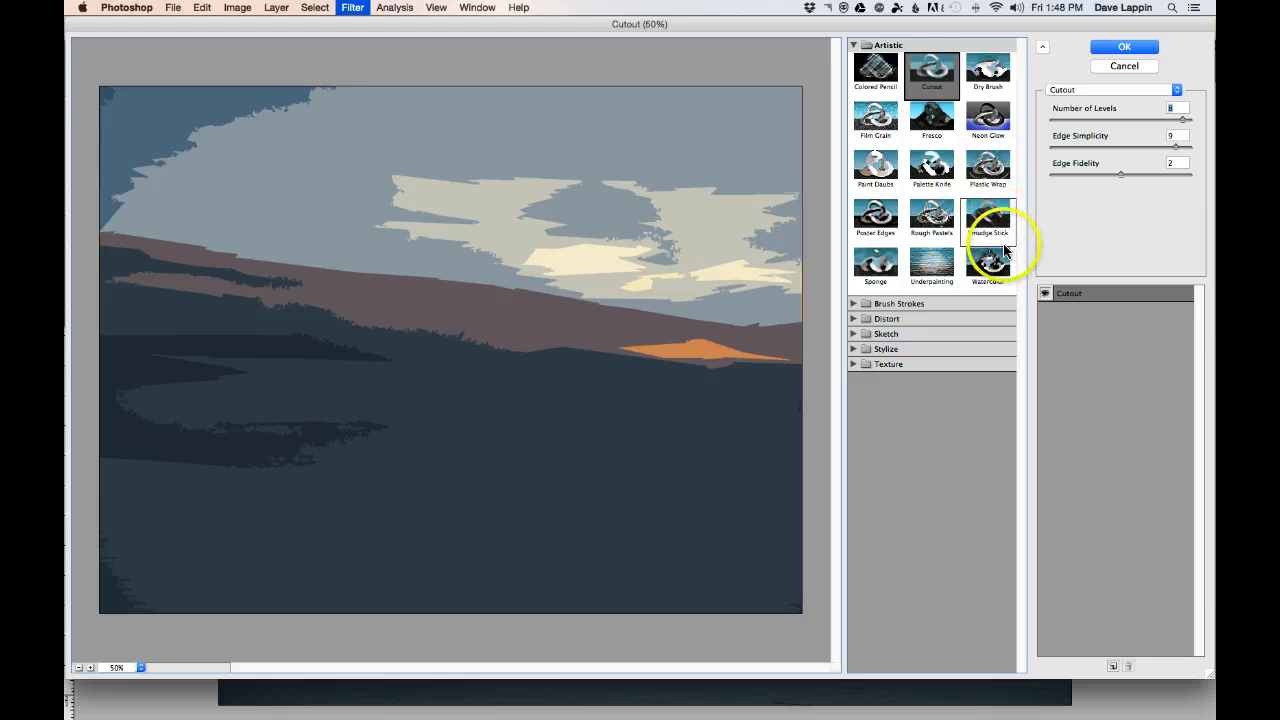
# Preview the Plastic Wrap filter and the Graphic Pen sketch filter with Stroke Length 5.
pyautogui.click(993, 172)
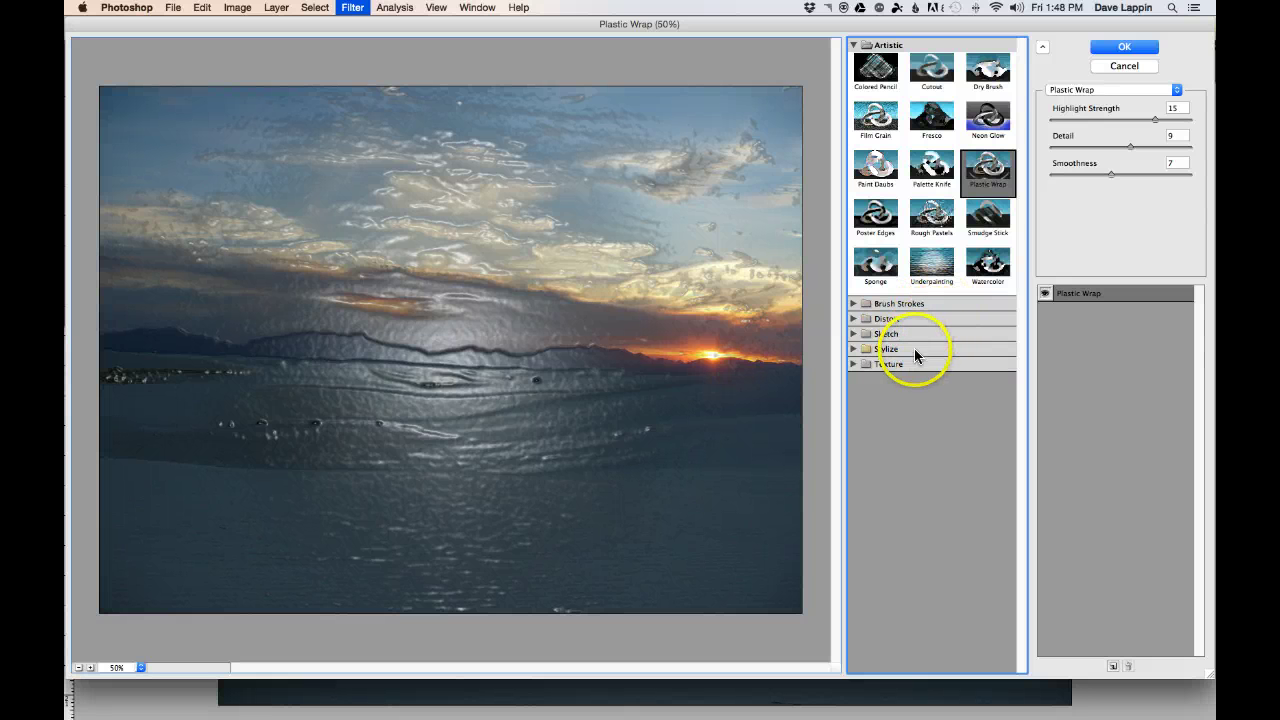
pyautogui.click(852, 334)
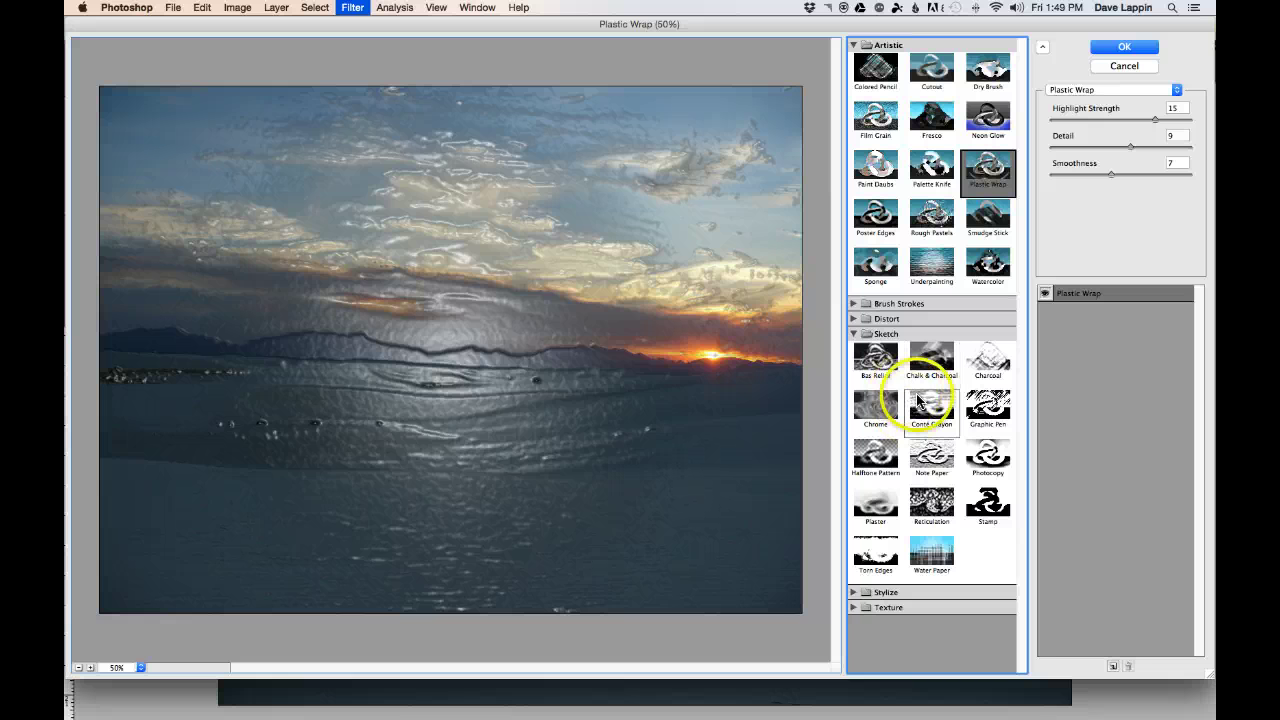
pyautogui.click(988, 404)
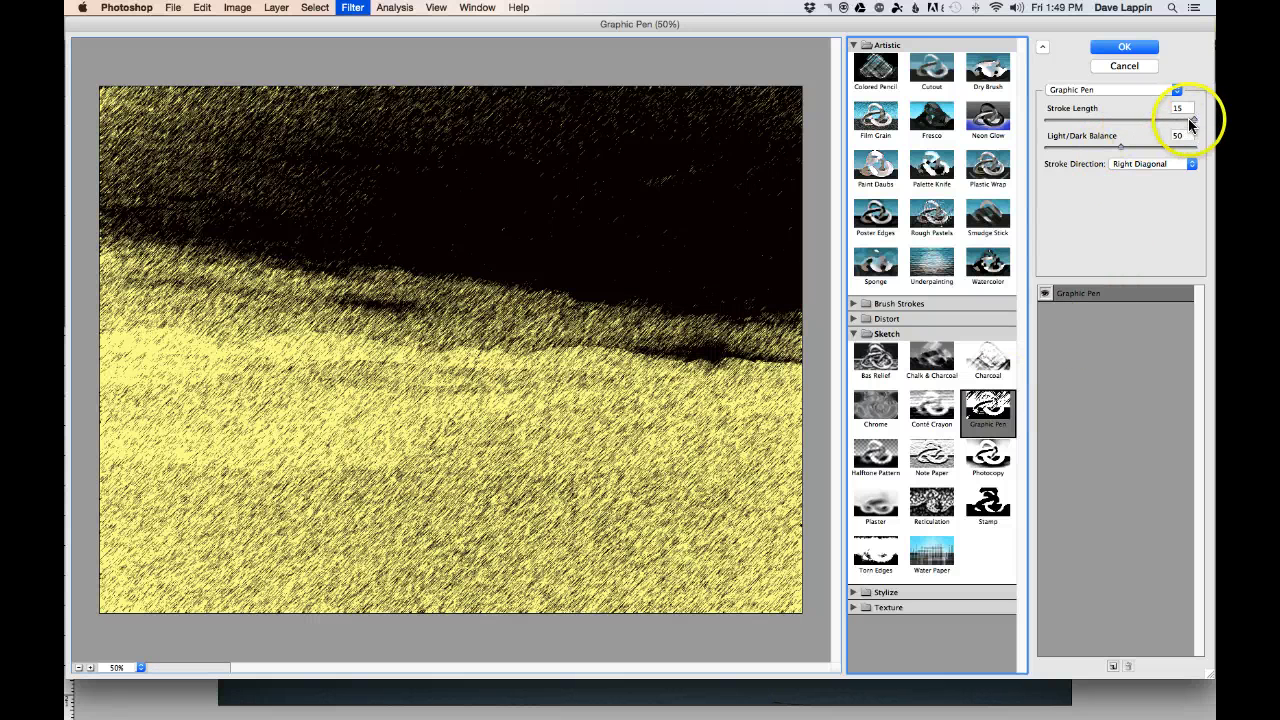
pyautogui.moveTo(1191, 120); pyautogui.dragTo(1088, 119)
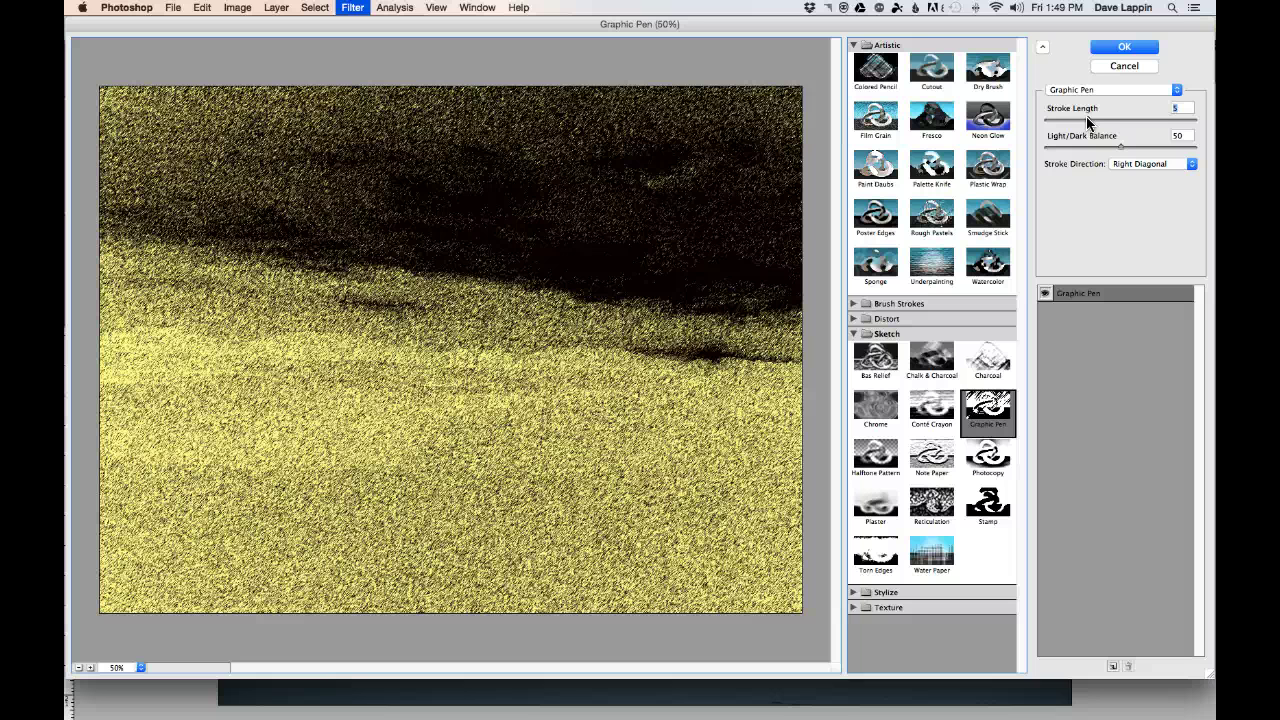
# Preview the Water Paper filter and expand the Texture filter category in place of Sketch.
pyautogui.click(938, 545)
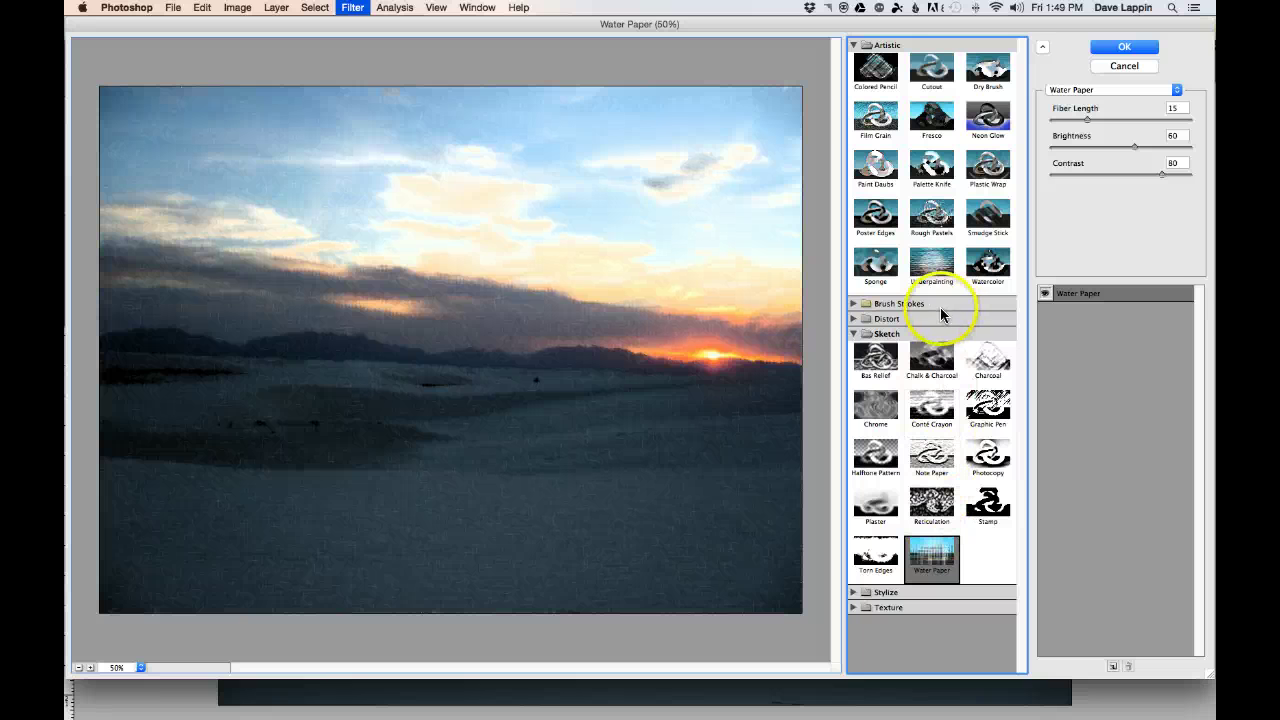
pyautogui.click(854, 333)
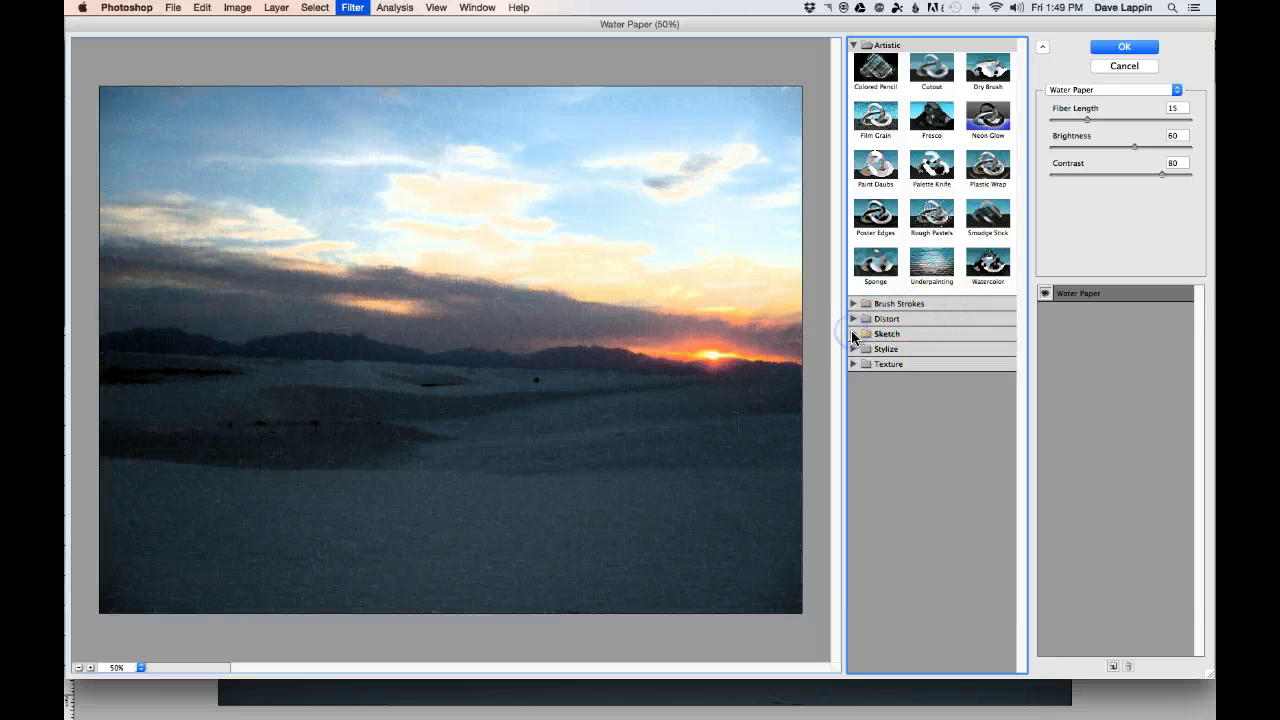
pyautogui.click(852, 366)
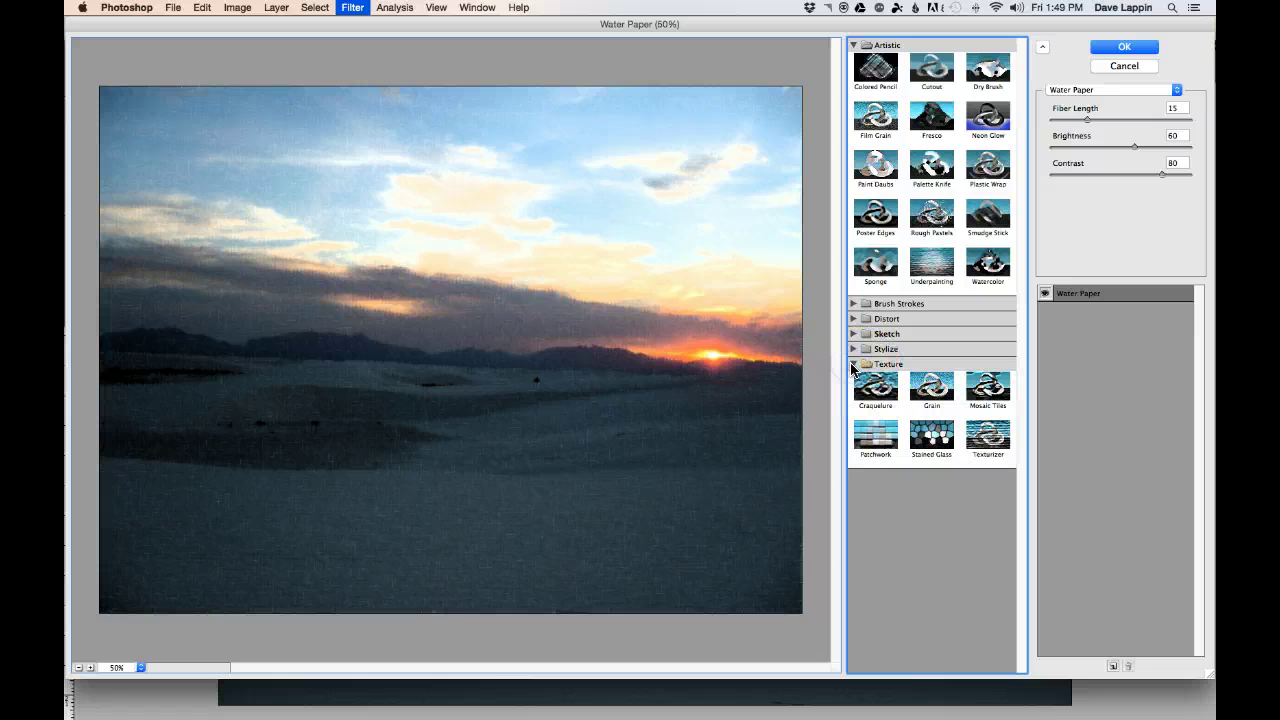
# Try the Stained Glass texture filter with Cell Size 15 and Light Intensity 1.
pyautogui.click(933, 436)
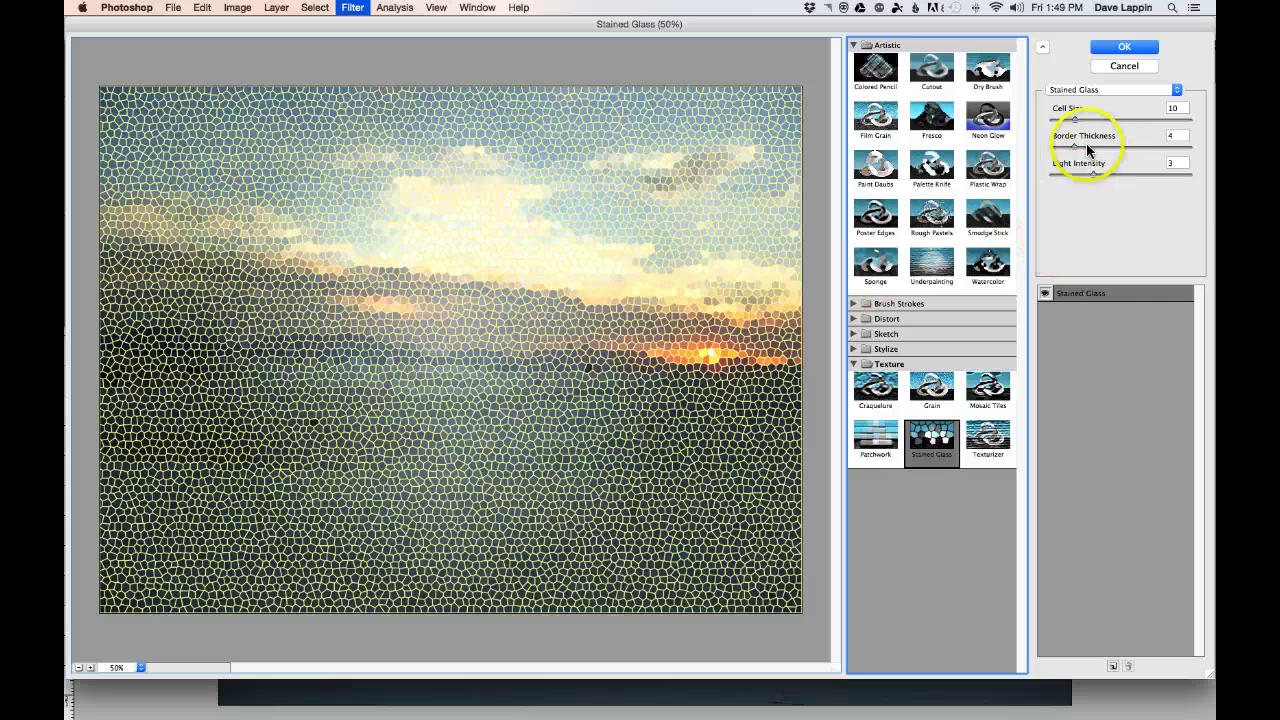
pyautogui.moveTo(1081, 119); pyautogui.dragTo(1114, 119)
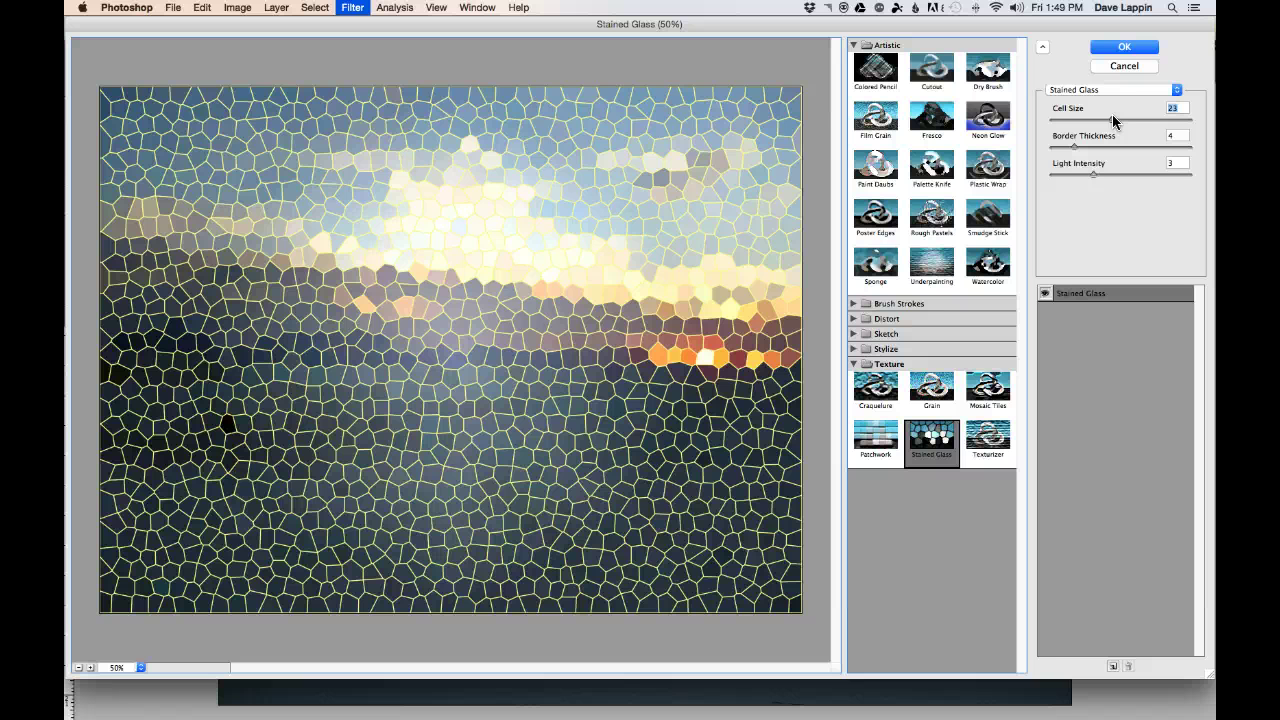
pyautogui.moveTo(1112, 115); pyautogui.dragTo(1068, 177)
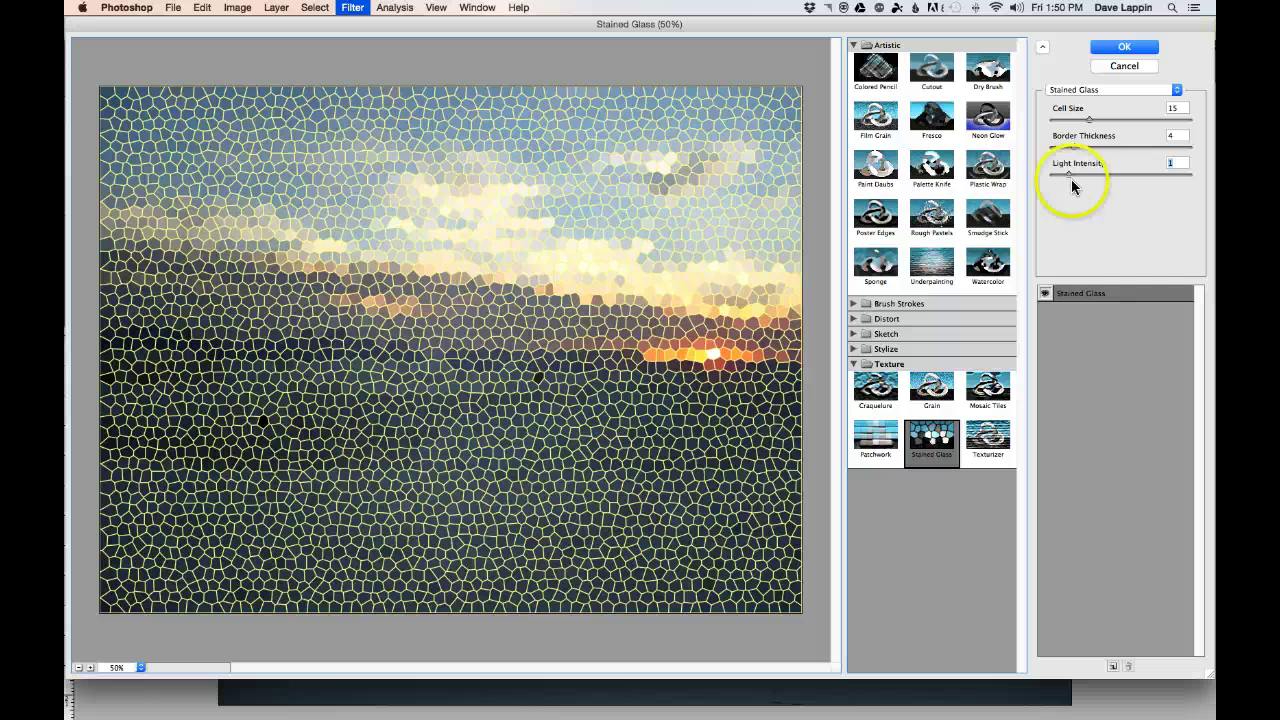
# Apply the Mosaic Tiles texture filter to the photo with Tile Size 28.
pyautogui.click(988, 388)
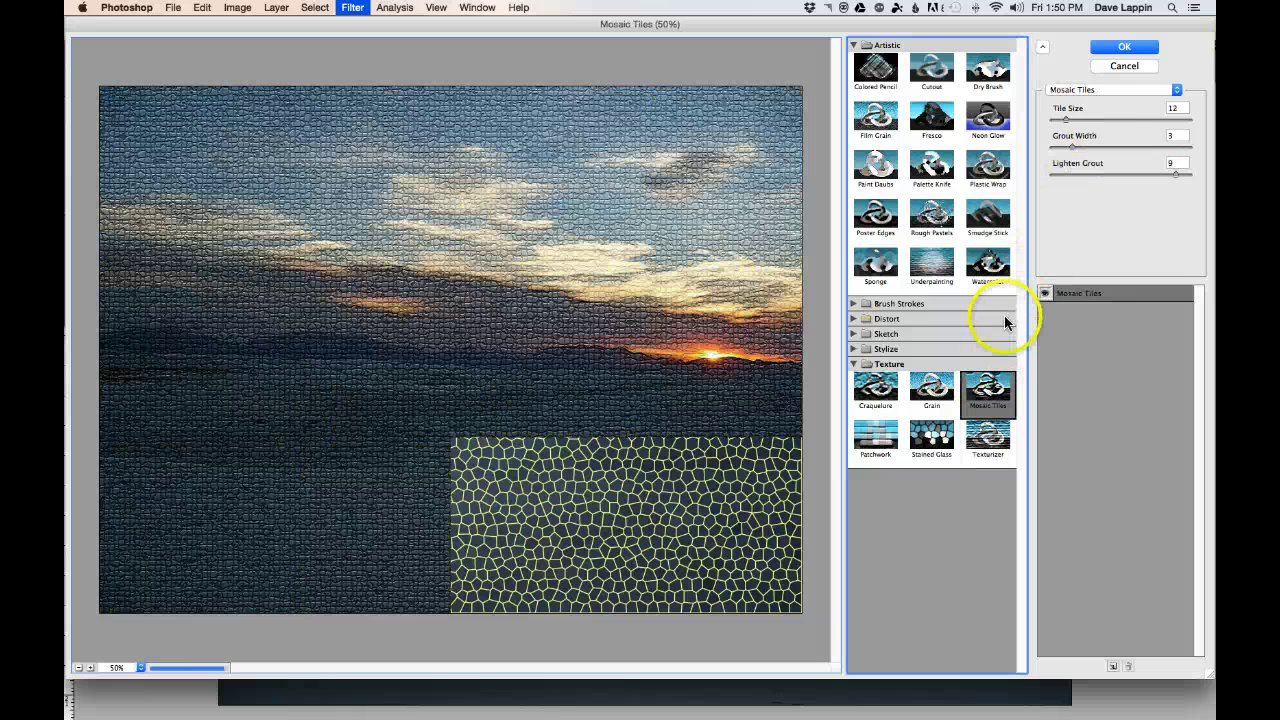
pyautogui.moveTo(1065, 118)
pyautogui.mouseDown()
pyautogui.moveTo(1097, 122)
pyautogui.moveTo(1087, 119)
pyautogui.mouseUp()
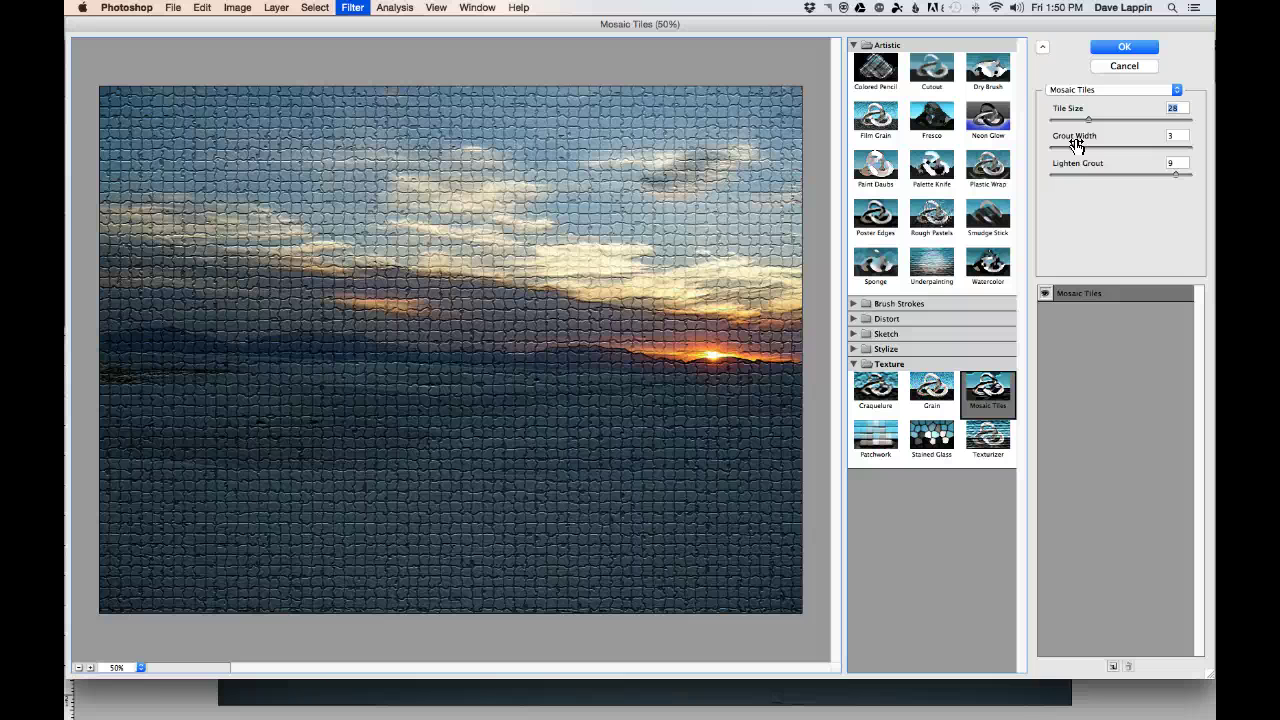
pyautogui.click(1122, 47)
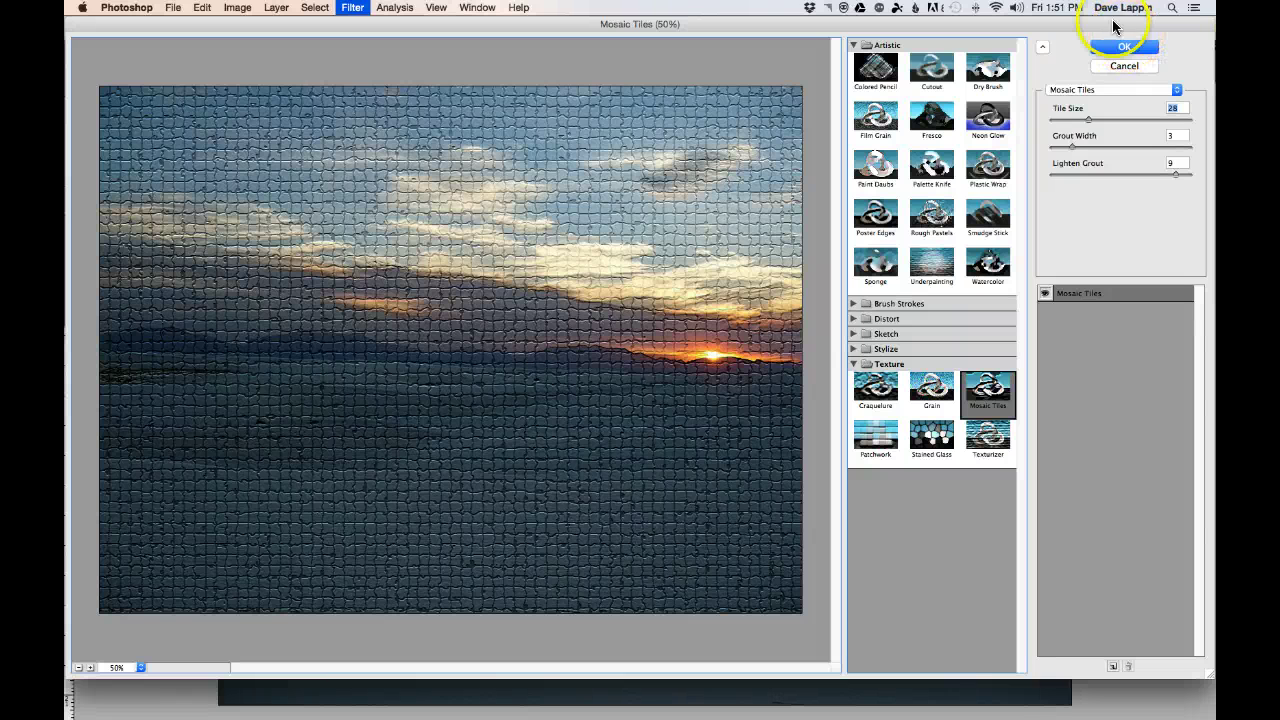